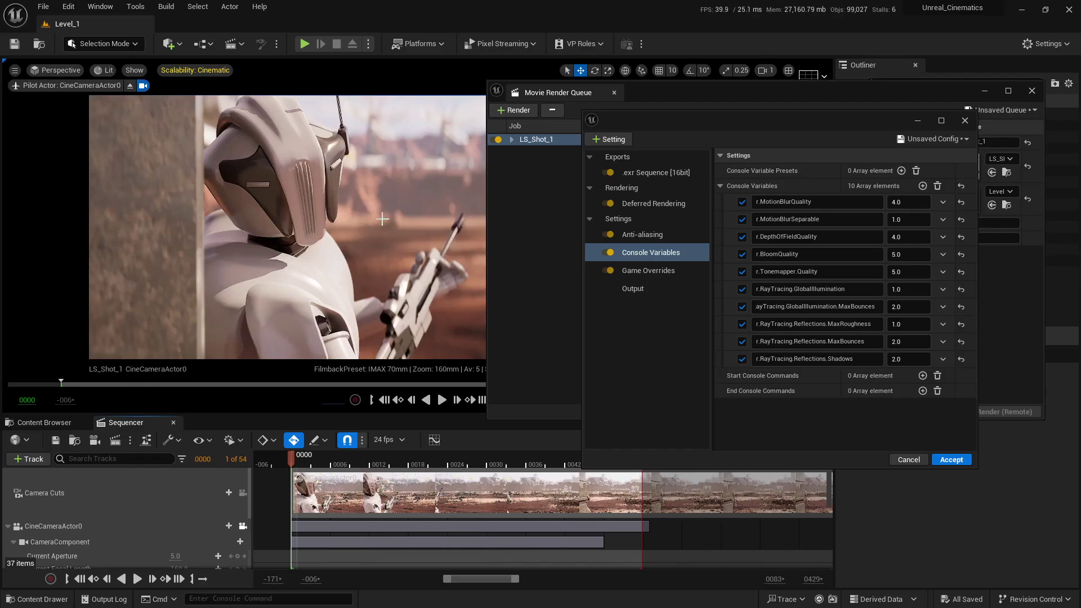
# Step: Add a Color Output setting to the LS_Shot_1 render configuration and enable its OCIO configuration
pyautogui.click(611, 139)
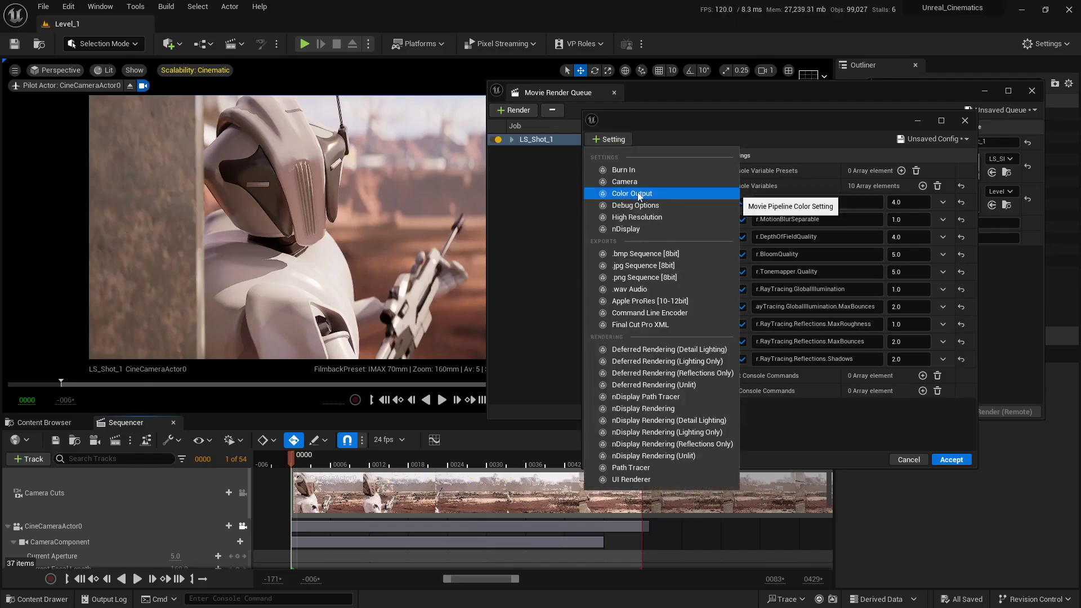
pyautogui.click(638, 194)
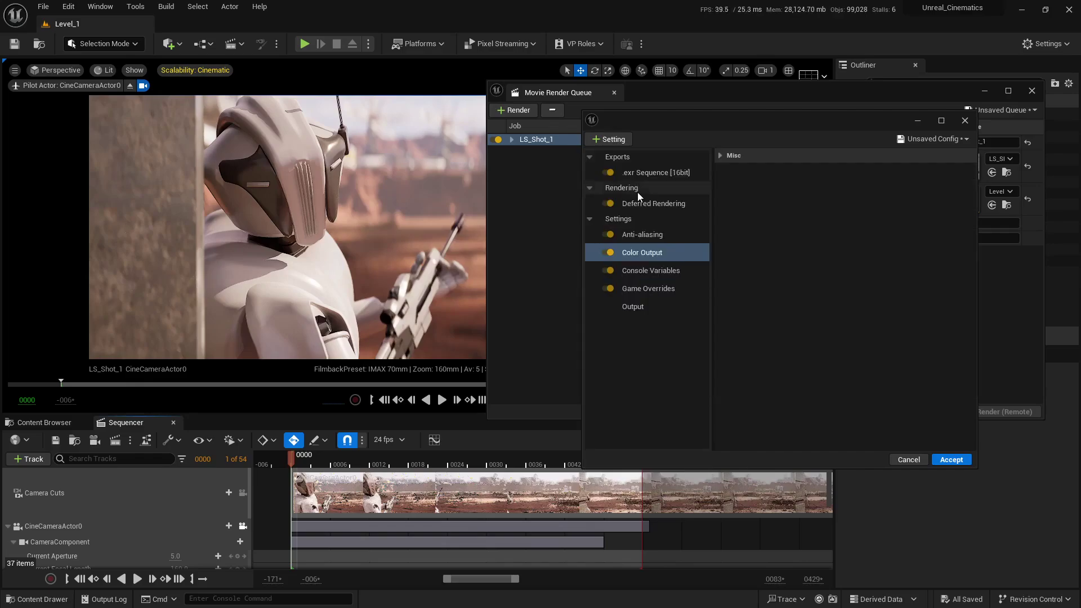
pyautogui.click(719, 157)
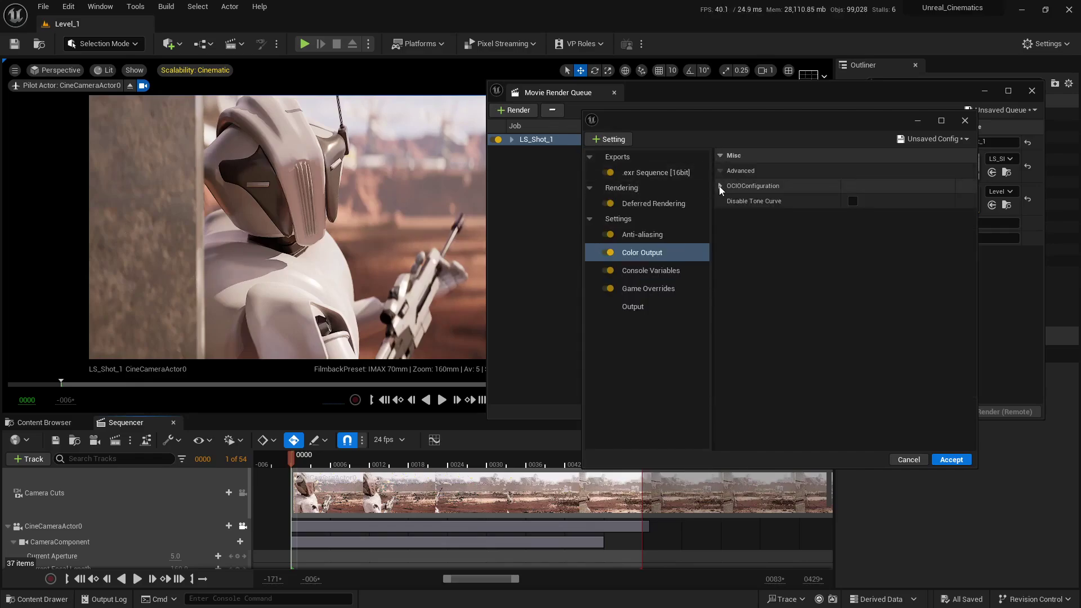
pyautogui.click(719, 186)
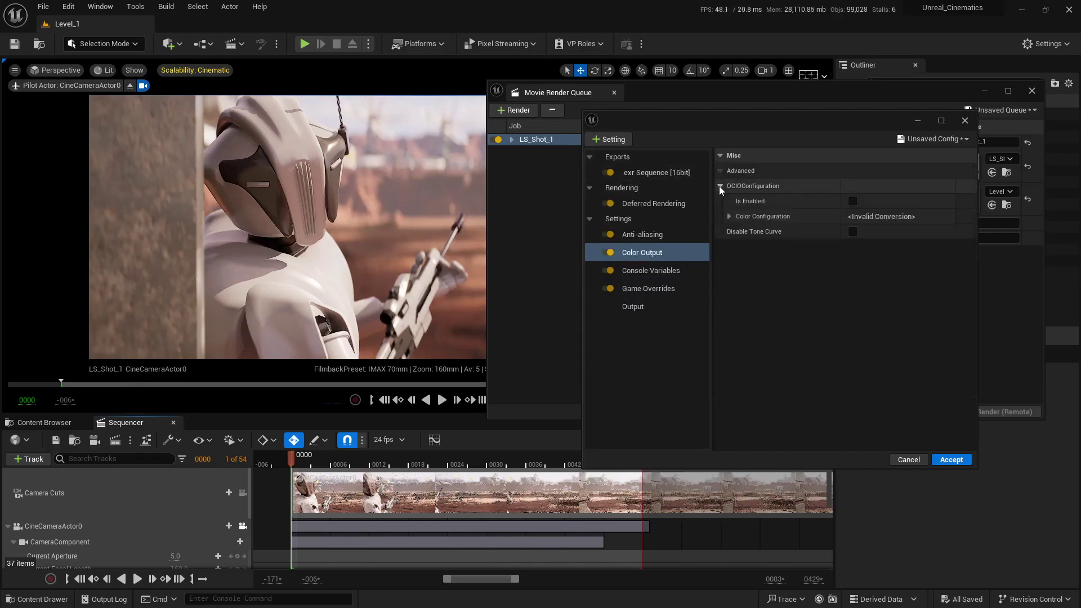
pyautogui.click(733, 215)
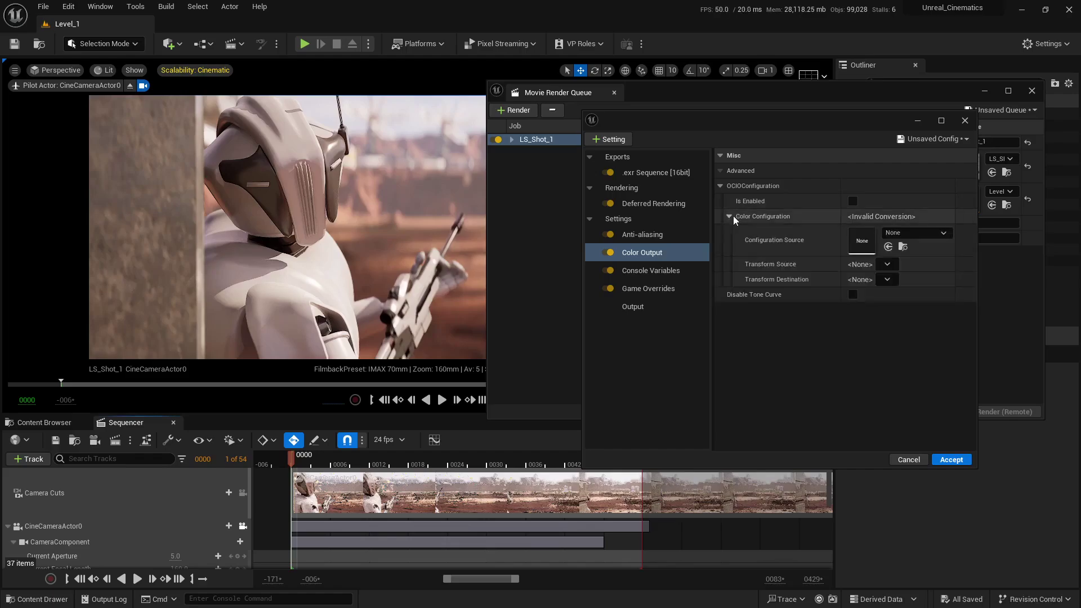
pyautogui.click(853, 201)
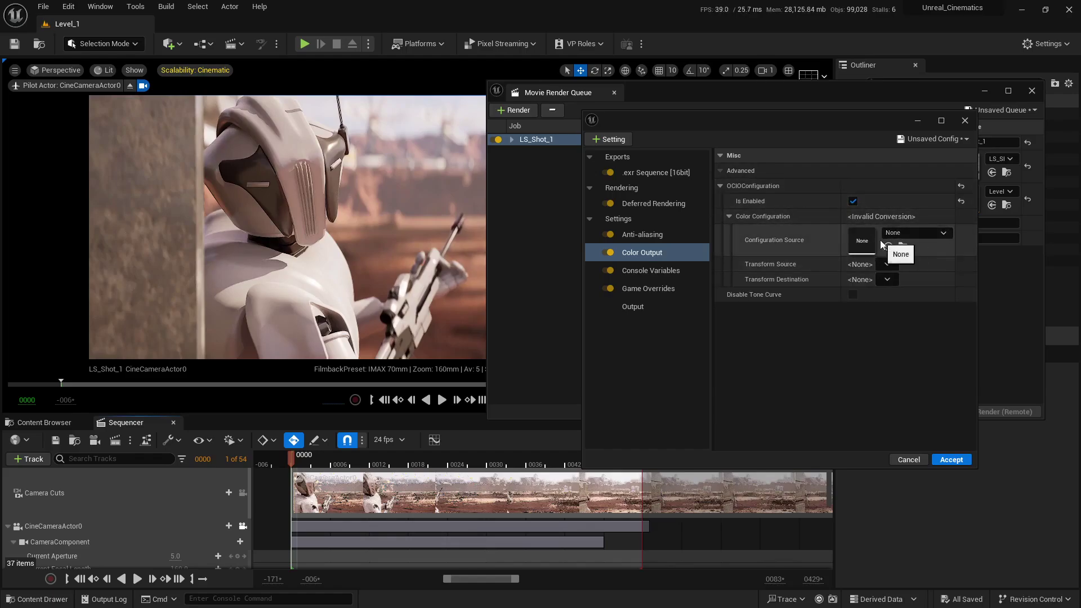
# Step: Create a folder named OCIO_Config in the project's Content folder and open it
pyautogui.click(62, 422)
pyautogui.scroll(5, 54, 504)
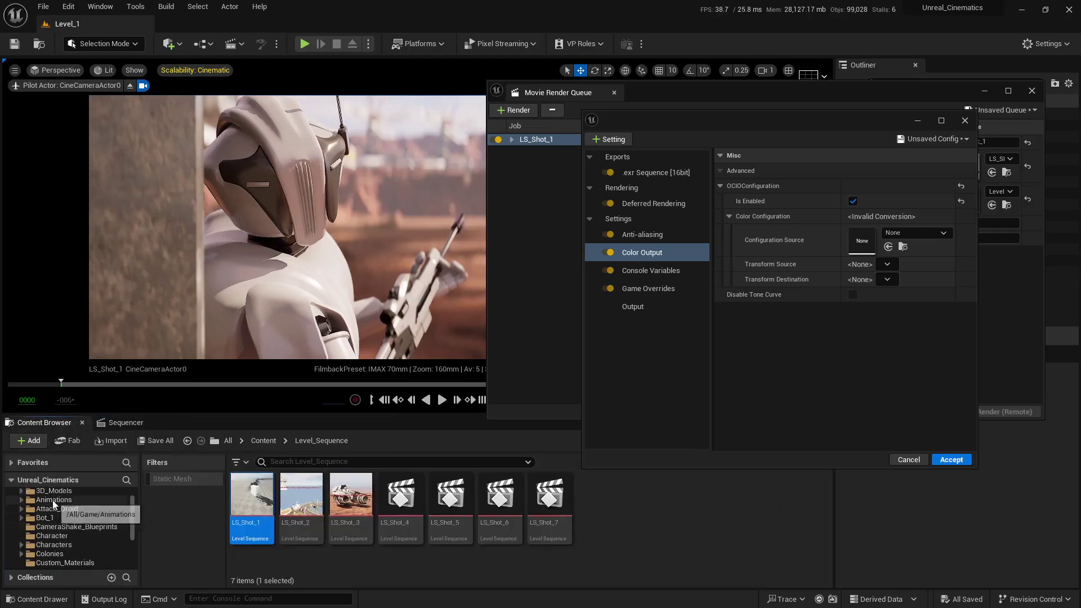
pyautogui.click(50, 503)
pyautogui.scroll(-3, 409, 551)
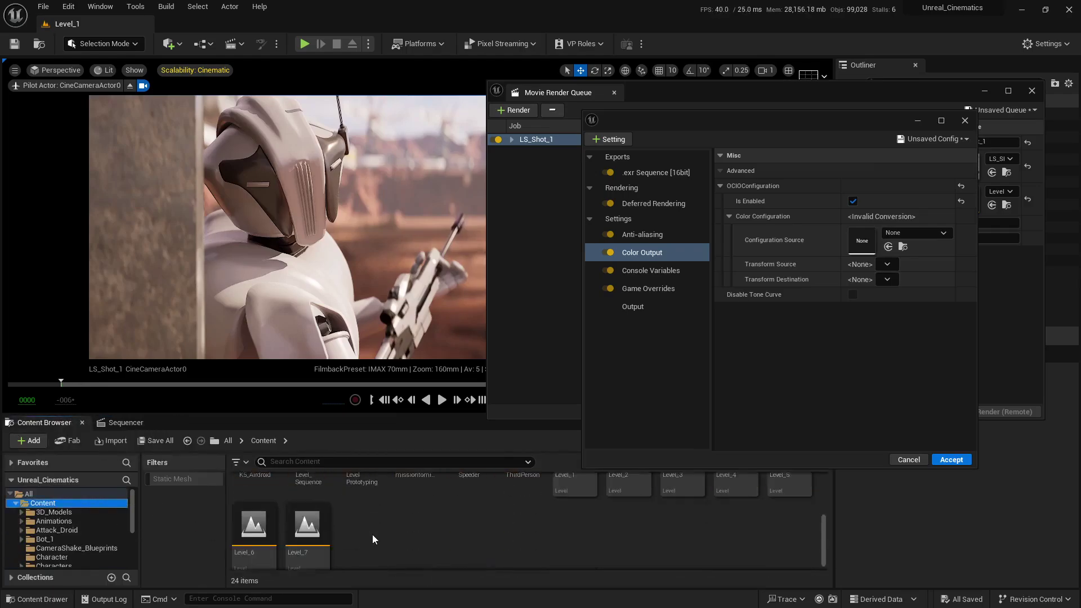
pyautogui.rightClick(409, 551)
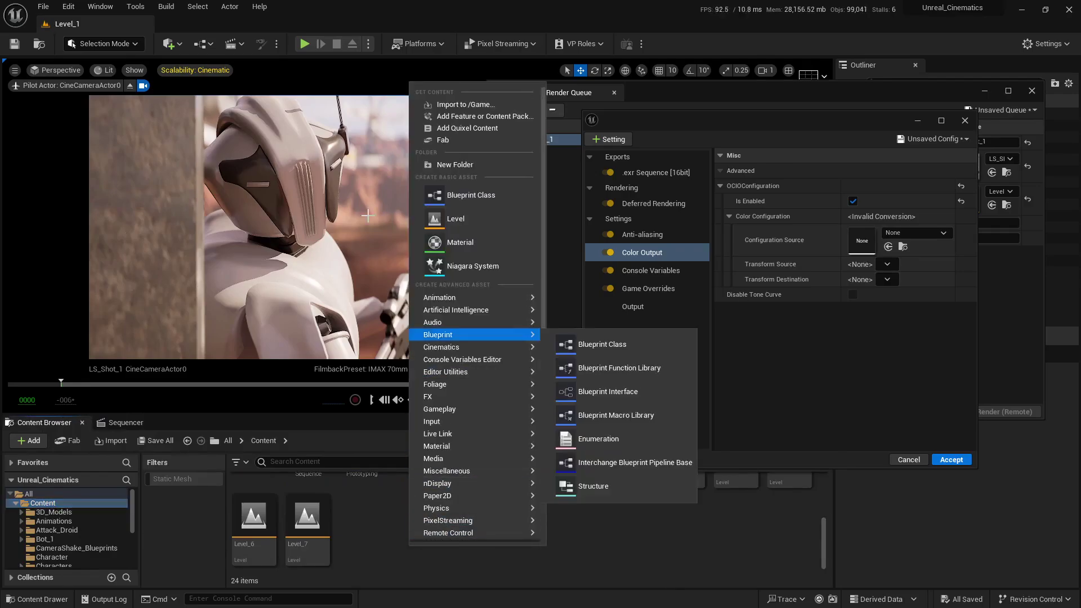
pyautogui.click(443, 165)
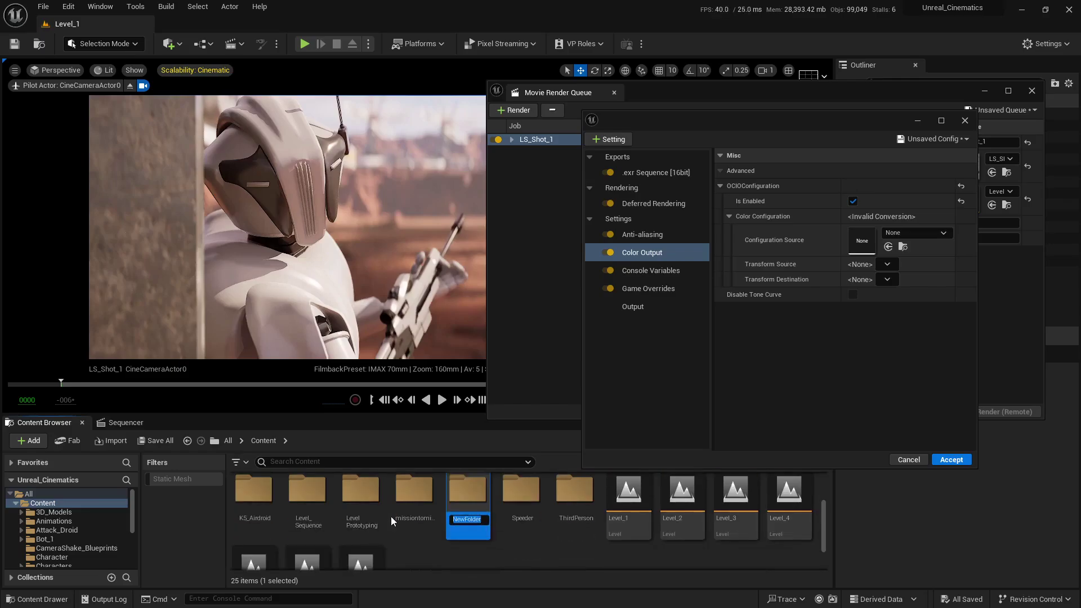
pyautogui.write('OCIO_Config')
pyautogui.press('Return')
pyautogui.press('Return')
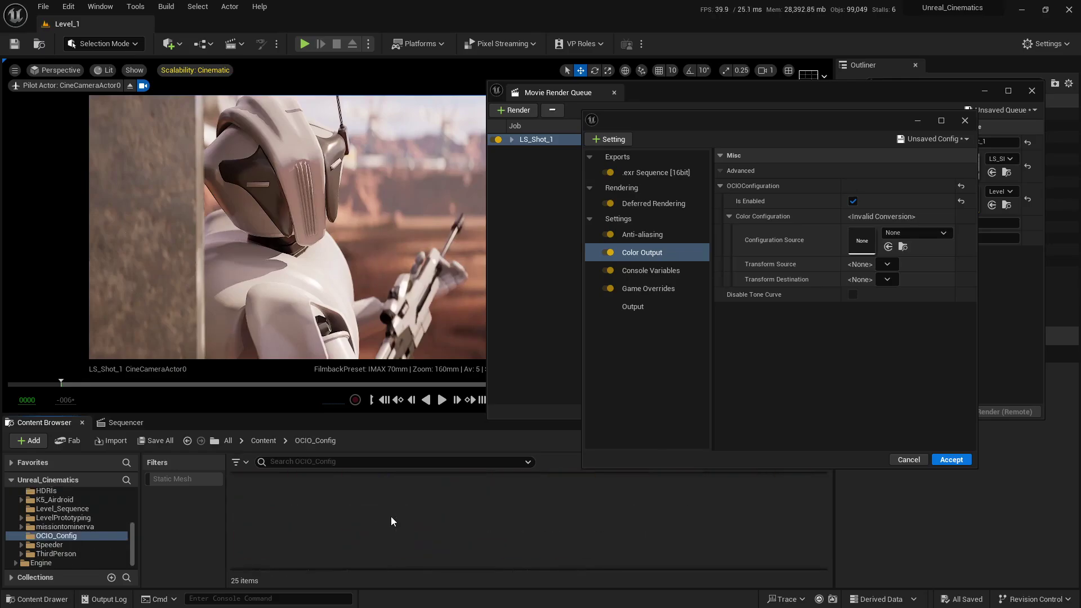
# Step: Create an OpenColorIO Configuration asset with the default name in OCIO_Config, open it and reset its configuration file path
pyautogui.rightClick(392, 520)
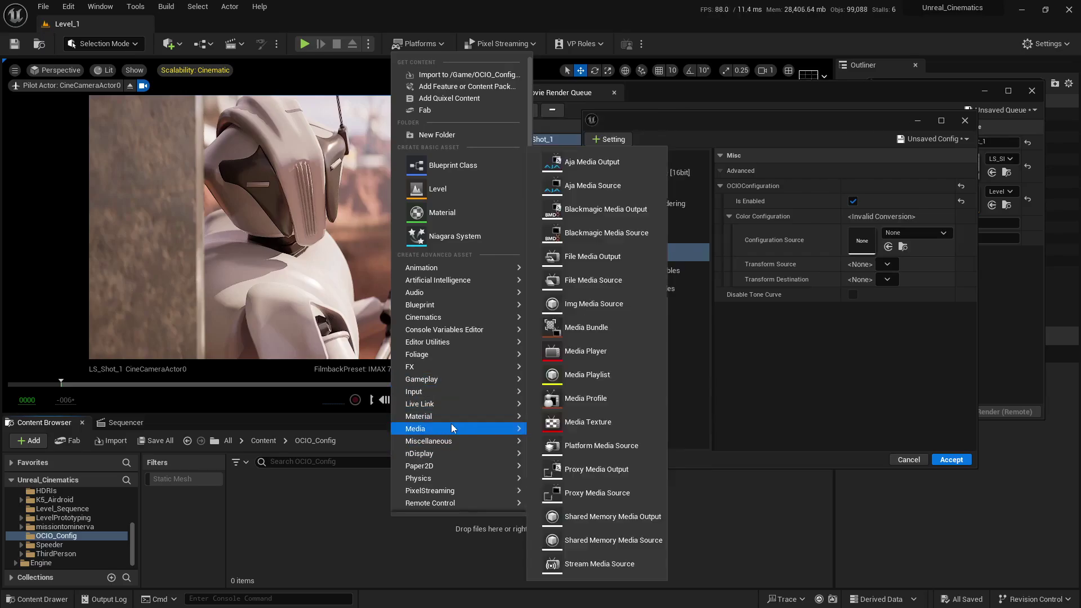
pyautogui.moveTo(429, 443)
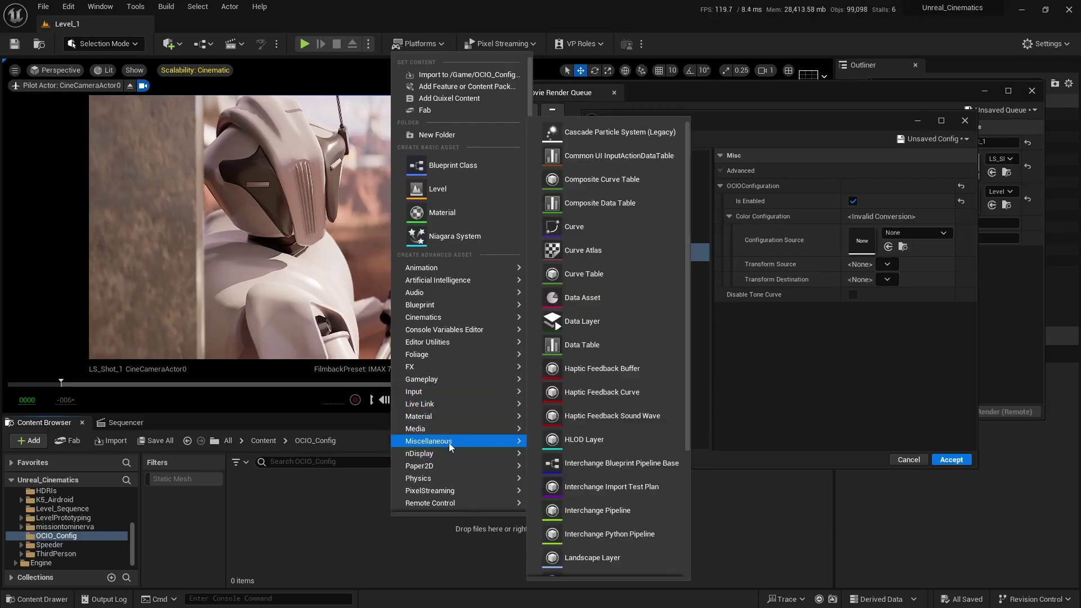
pyautogui.scroll(-5, 608, 366)
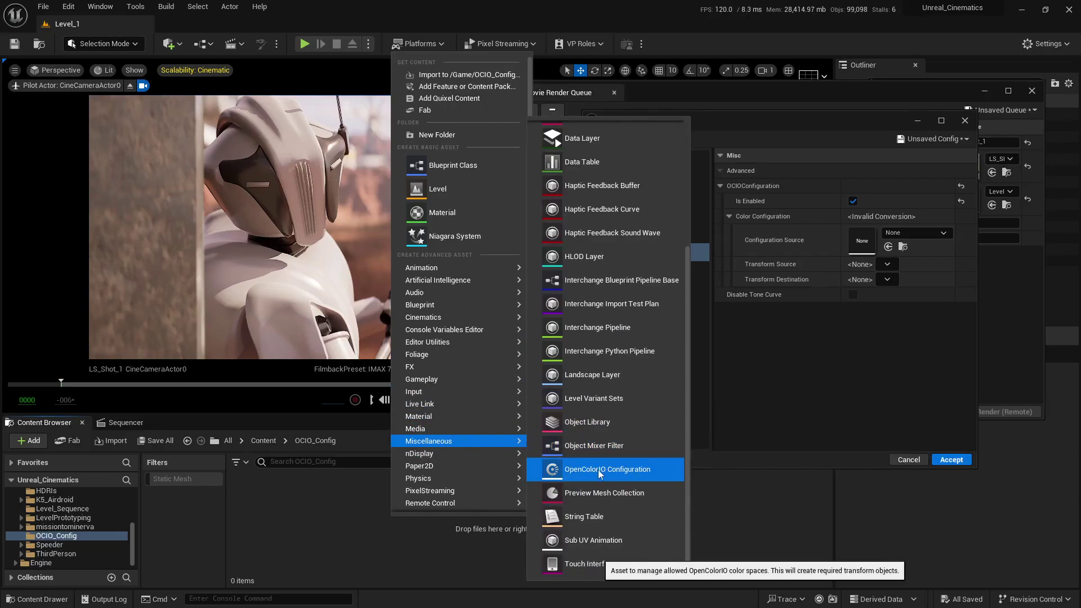
pyautogui.click(600, 472)
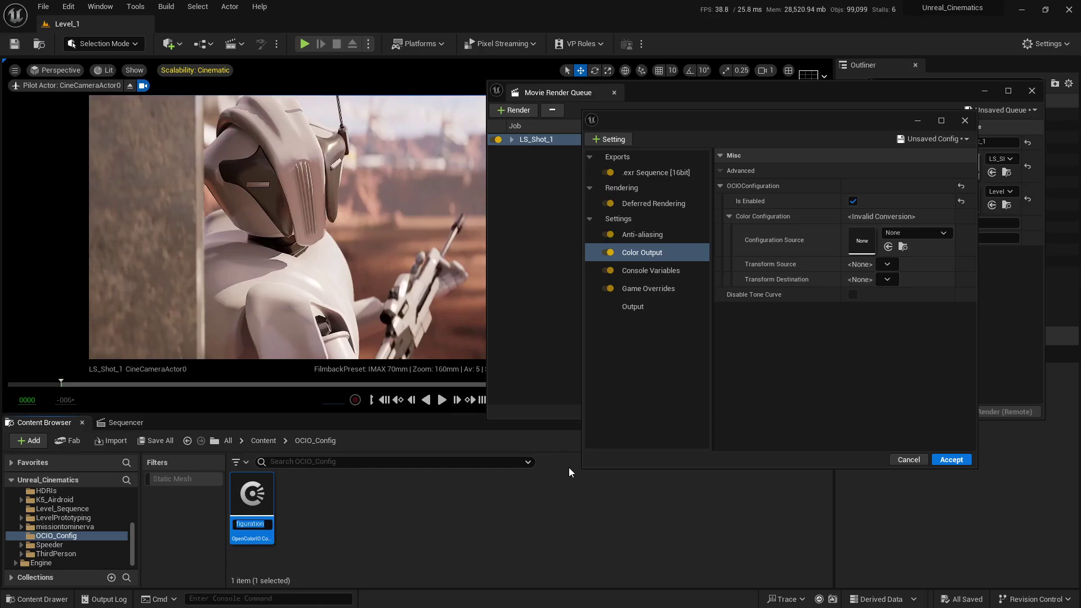
pyautogui.press('Return')
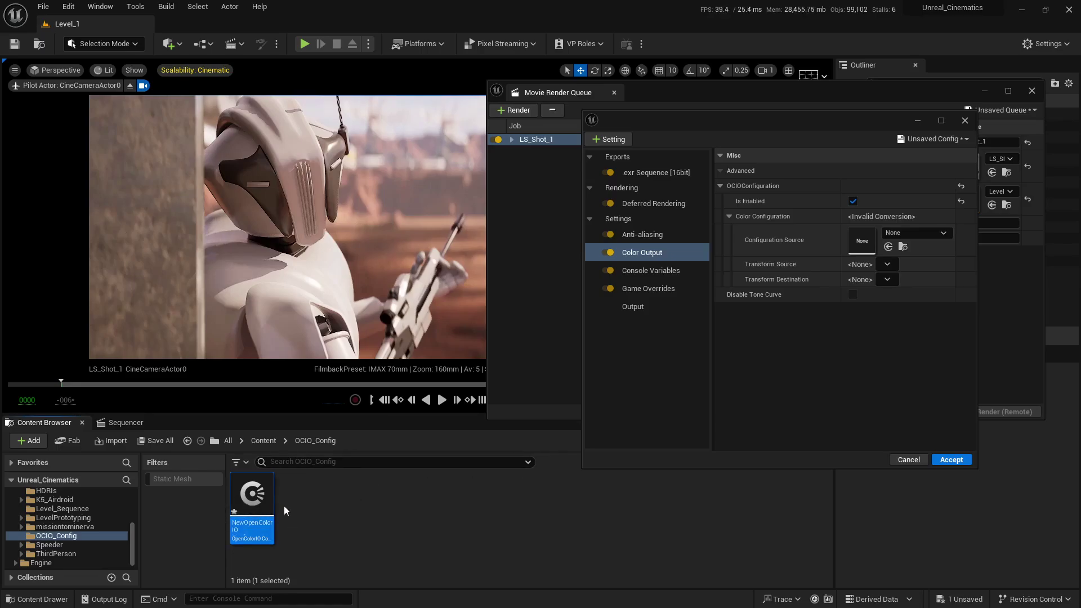
pyautogui.doubleClick(259, 486)
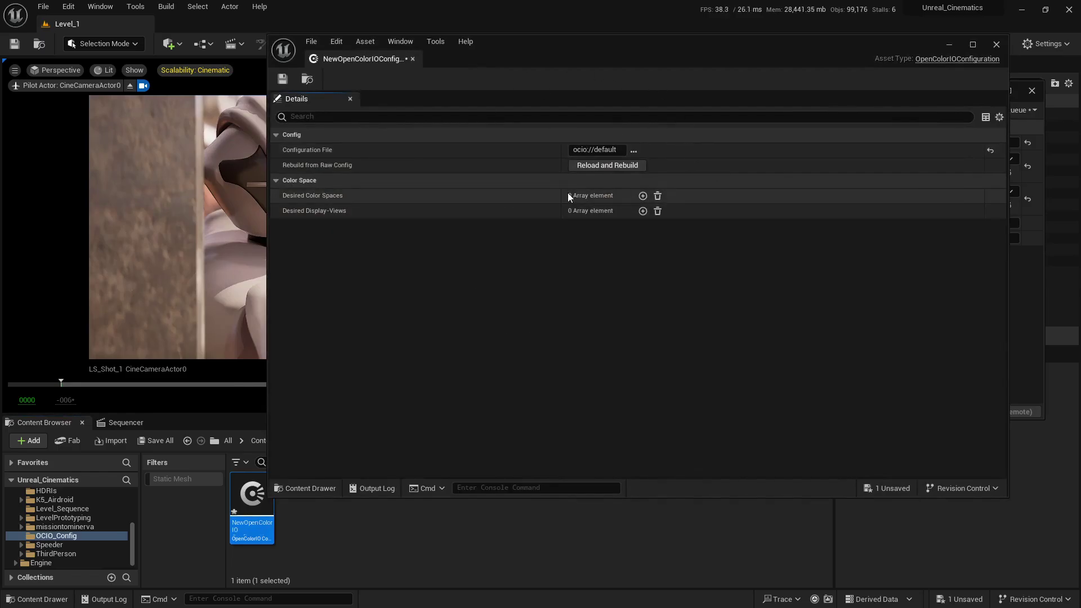
pyautogui.click(991, 151)
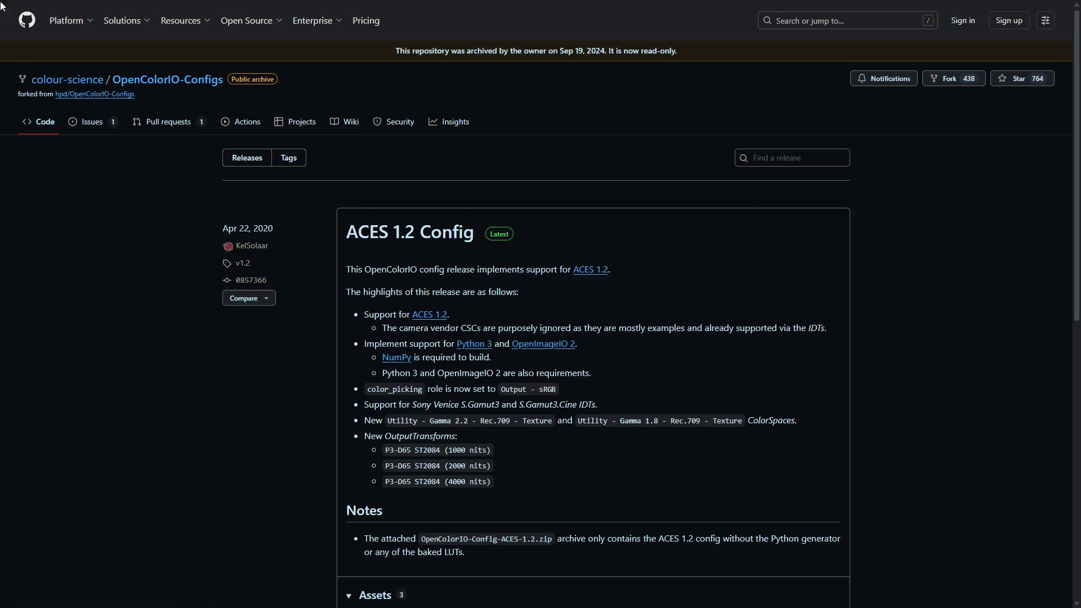
# Step: Review the ACES 1.2 Config release on GitHub and browse the OpenColorIO-Config-ACES-1.2 folder in the file explorer down to aces_1.2
pyautogui.scroll(-5, 523, 313)
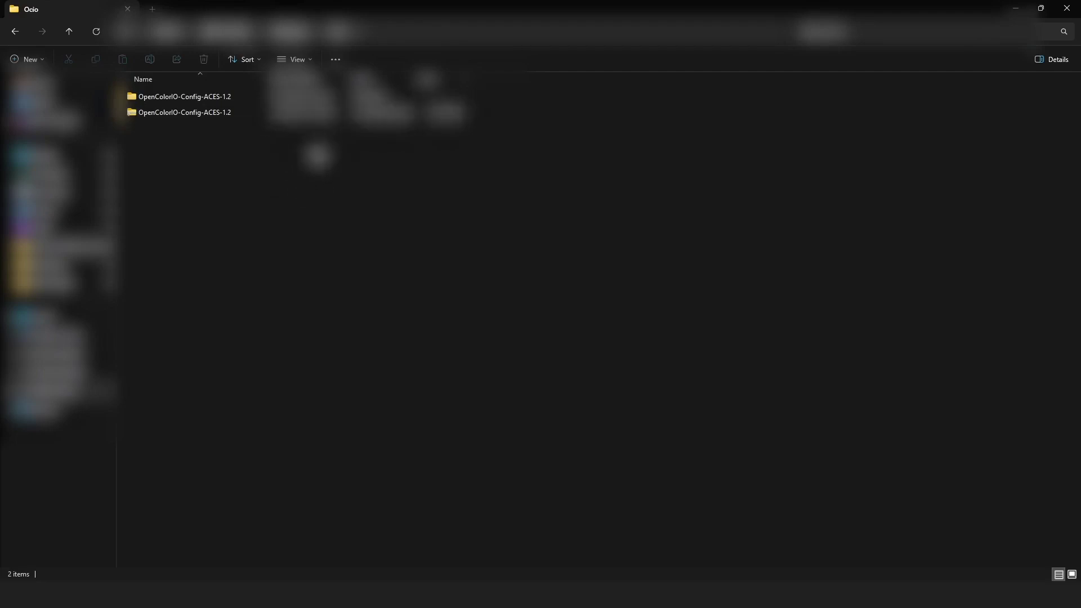
pyautogui.doubleClick(309, 100)
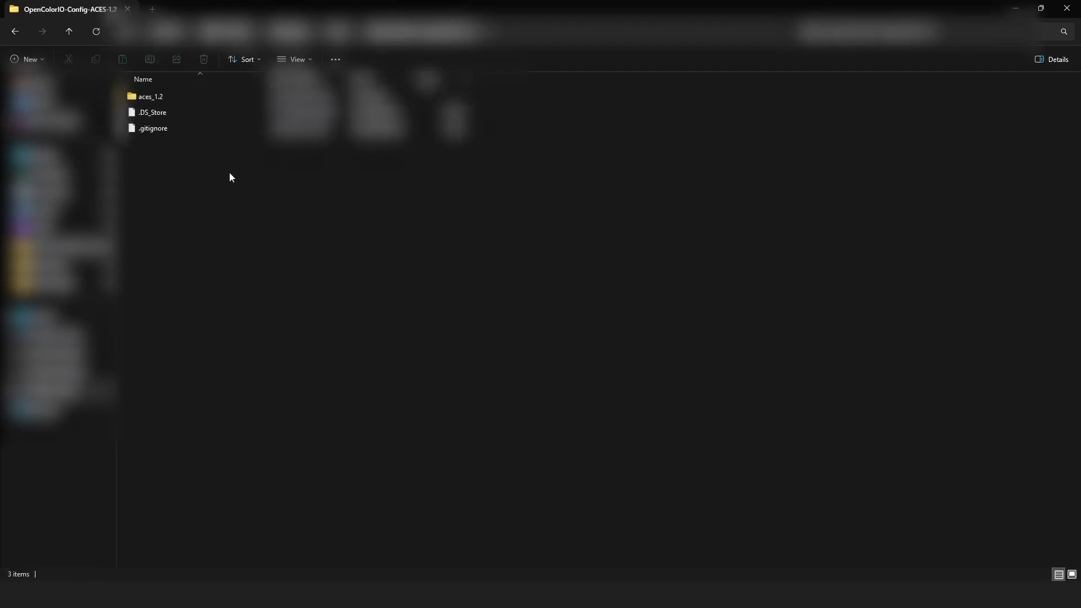
pyautogui.click(312, 100)
pyautogui.doubleClick(311, 100)
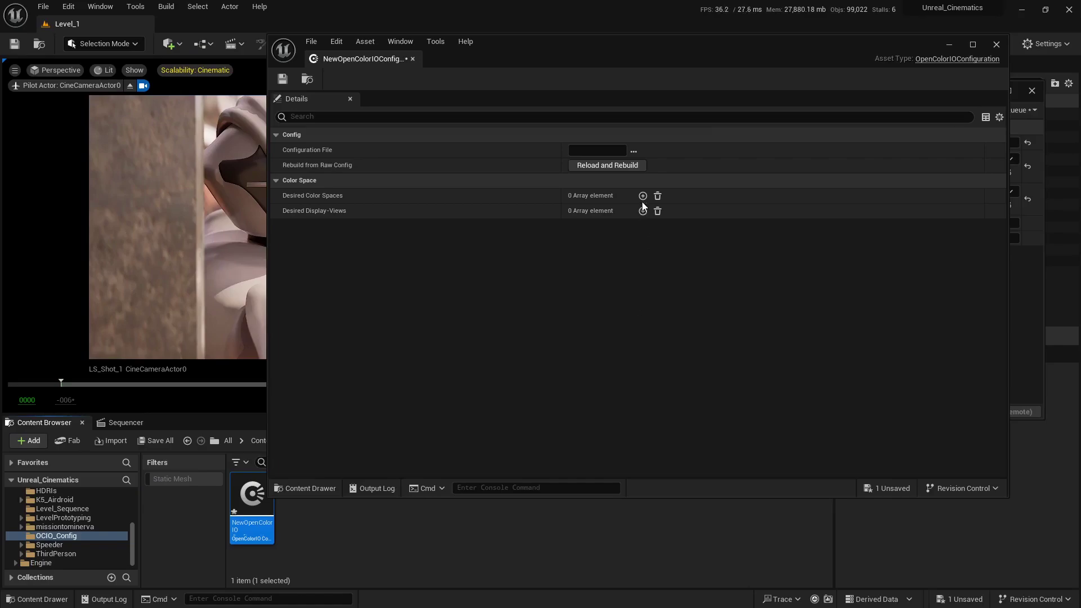
# Step: Back in Unreal Engine, load config.ocio from the ACES 1.2 folder as the OpenColorIO asset's configuration file
pyautogui.click(633, 152)
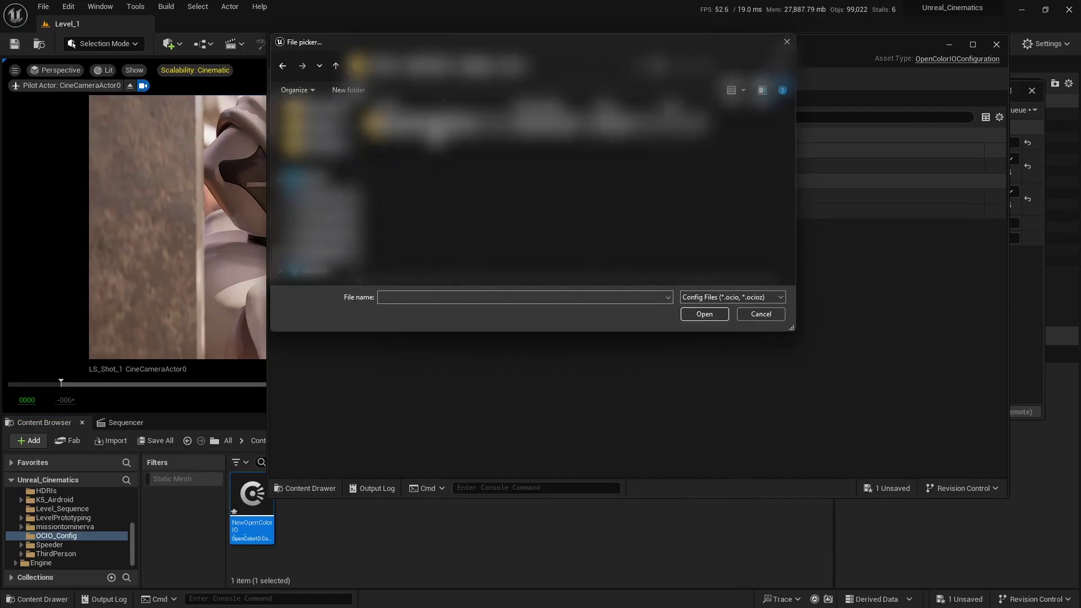
pyautogui.doubleClick(433, 130)
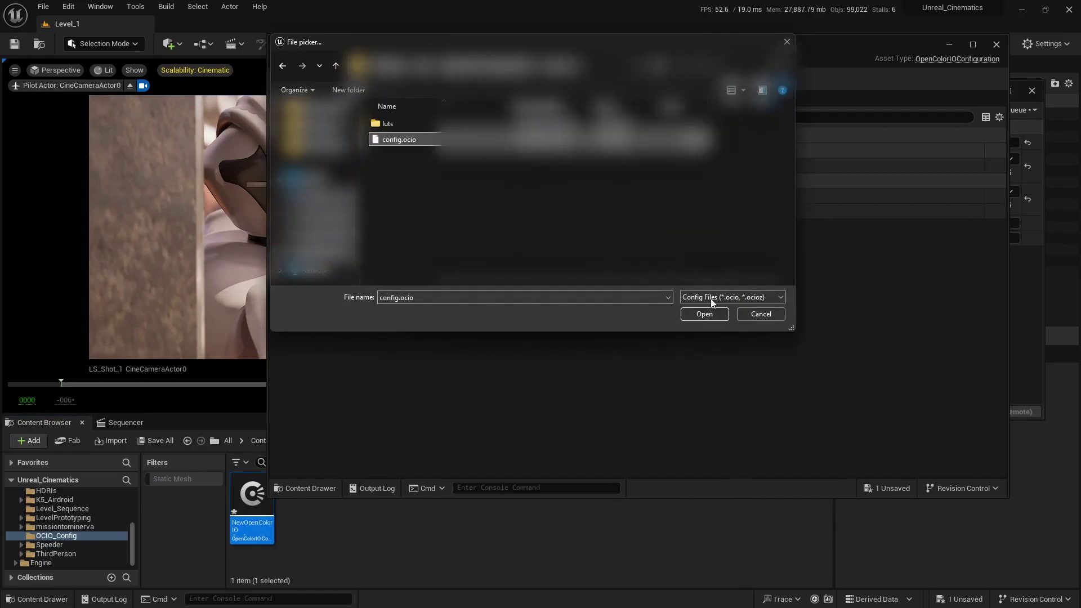
pyautogui.click(703, 314)
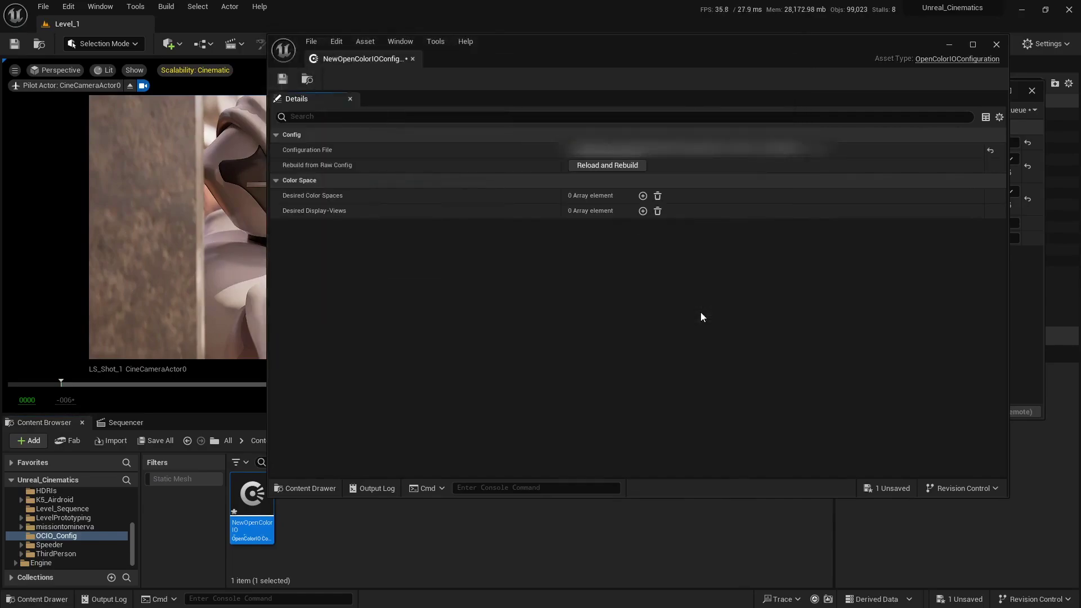
# Step: Add a first desired color space to the OpenColorIO asset and set it to Utility - Linear - sRGB
pyautogui.click(643, 196)
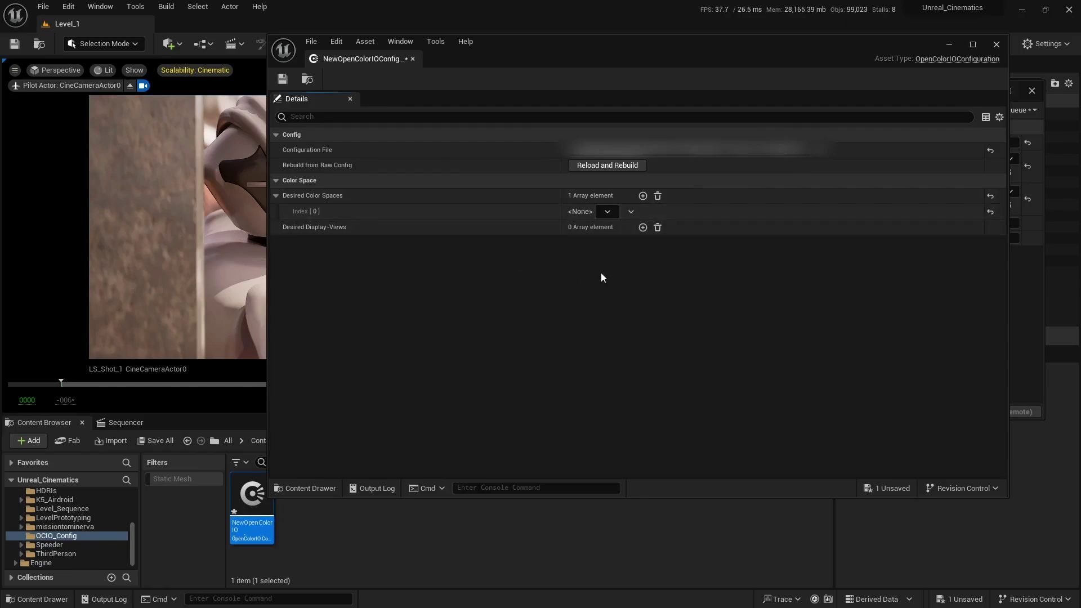
pyautogui.click(608, 211)
pyautogui.moveTo(623, 285)
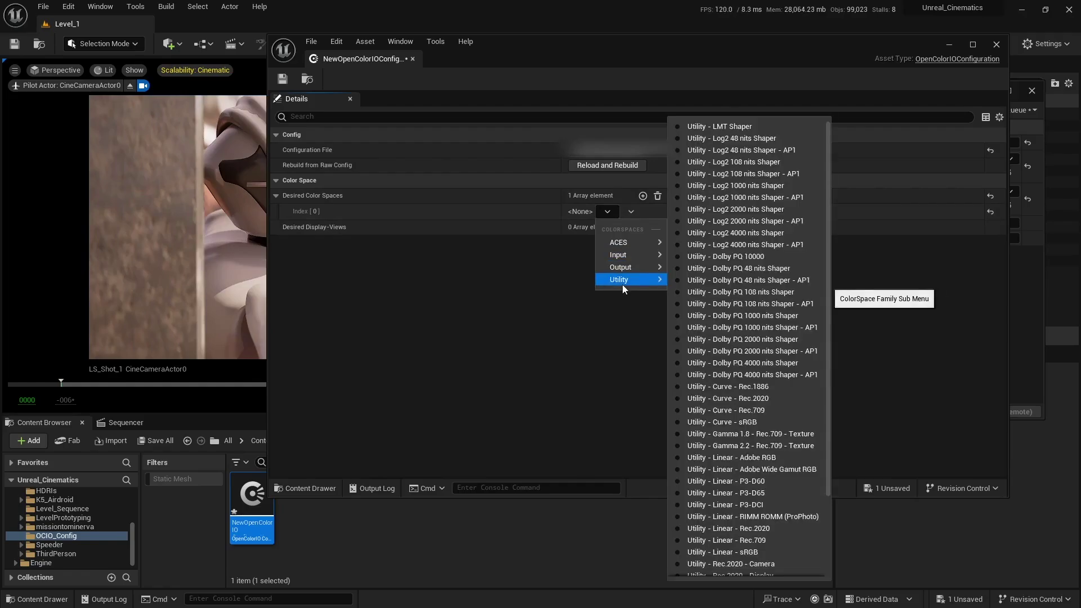
pyautogui.scroll(-1, 720, 484)
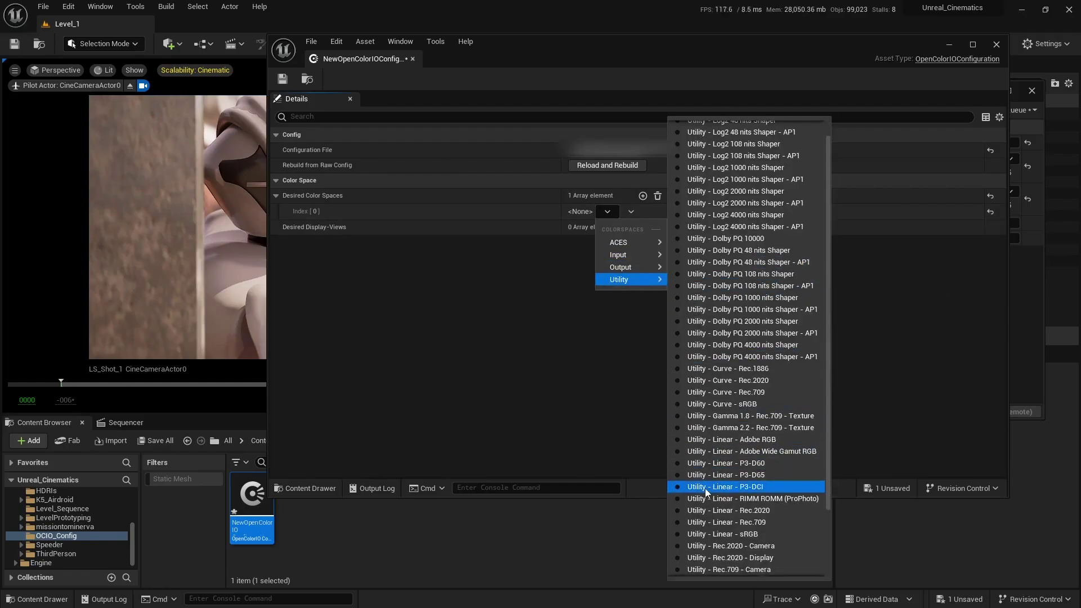
pyautogui.click(717, 534)
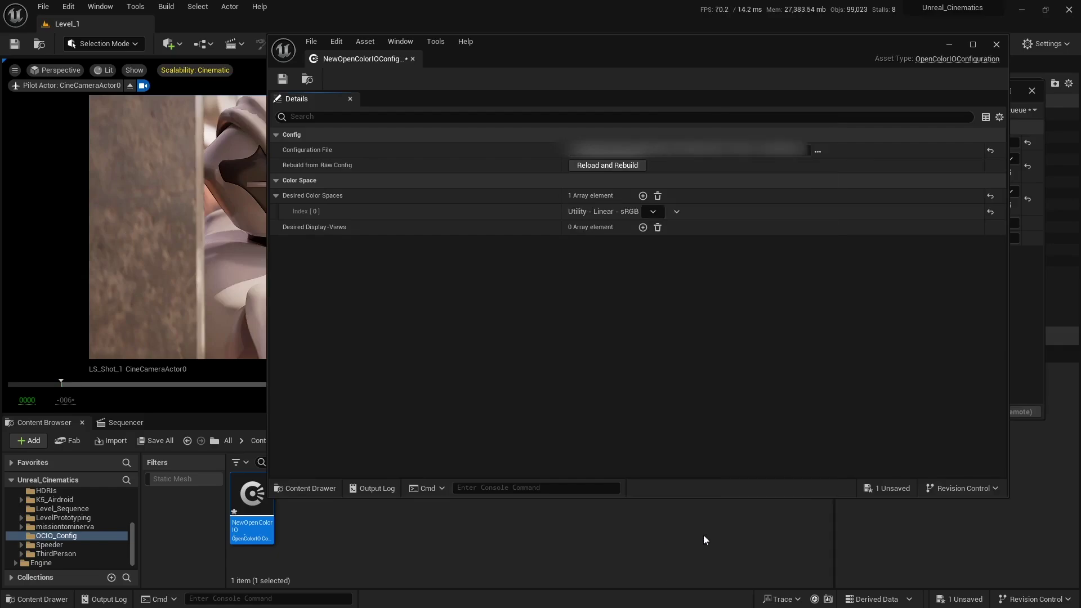
# Step: Add ACES - ACEScg as the second desired color space, then save and close the OpenColorIO asset
pyautogui.click(643, 196)
pyautogui.click(616, 228)
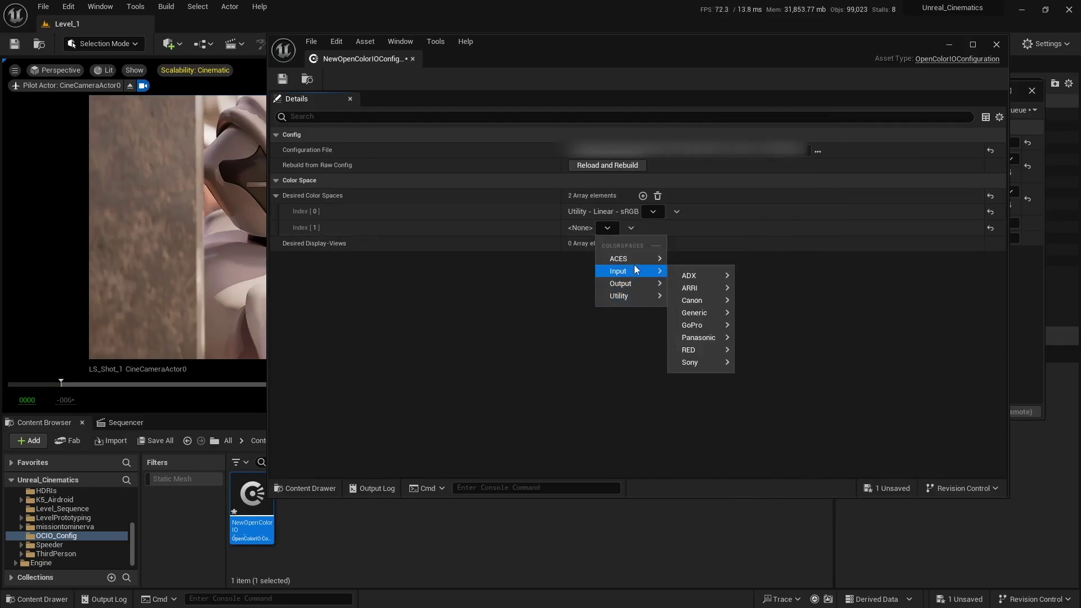
pyautogui.moveTo(631, 260)
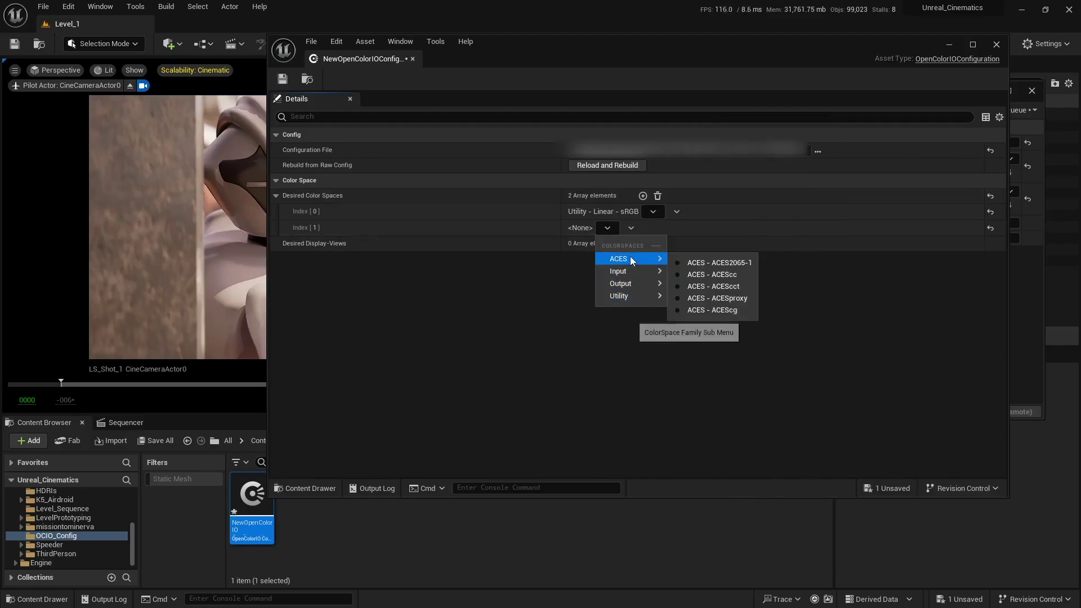
pyautogui.click(712, 310)
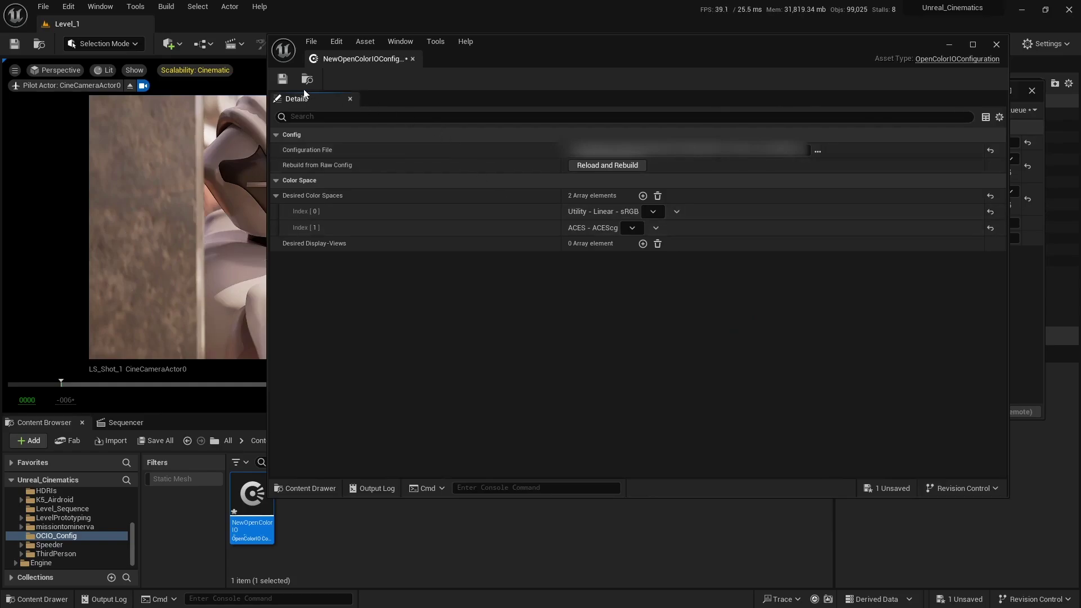
pyautogui.click(291, 82)
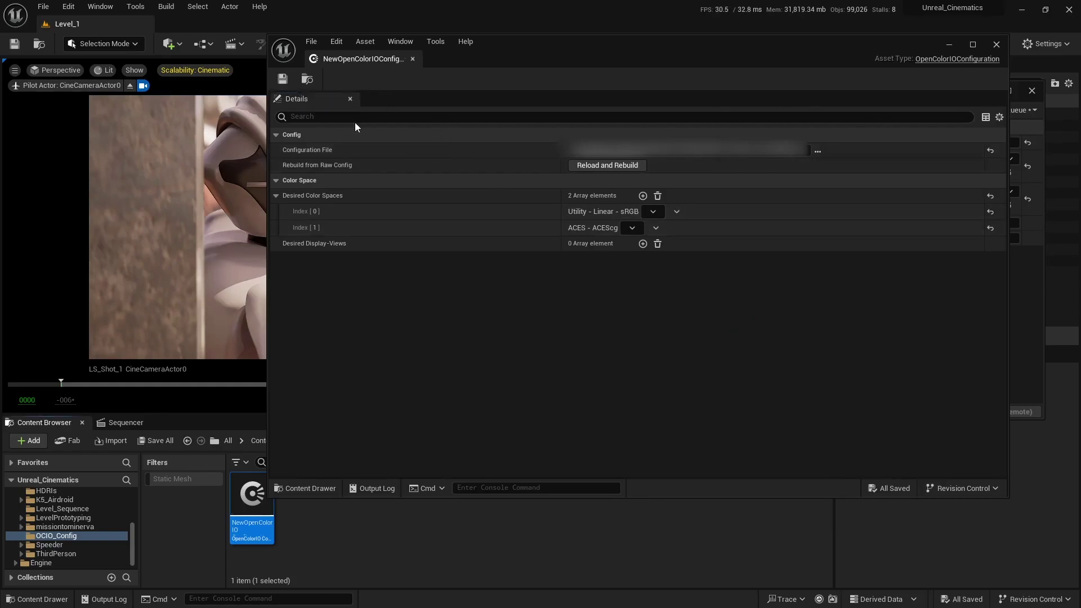
pyautogui.click(414, 60)
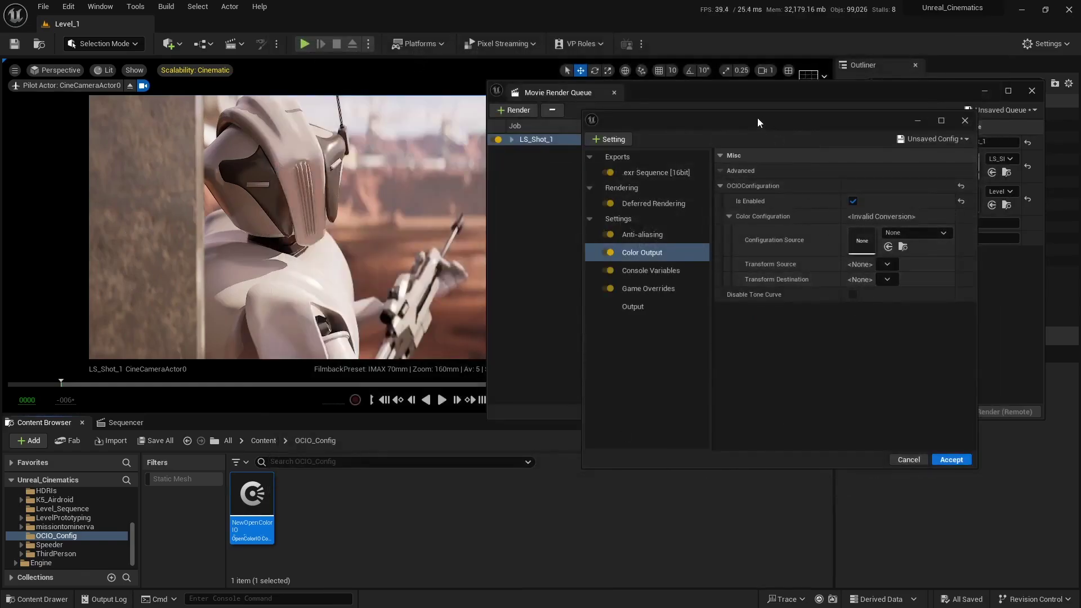
# Step: Set the Color Output configuration source to the NewOpenColorIOConfiguration asset
pyautogui.moveTo(758, 117); pyautogui.dragTo(563, 132)
pyautogui.click(715, 247)
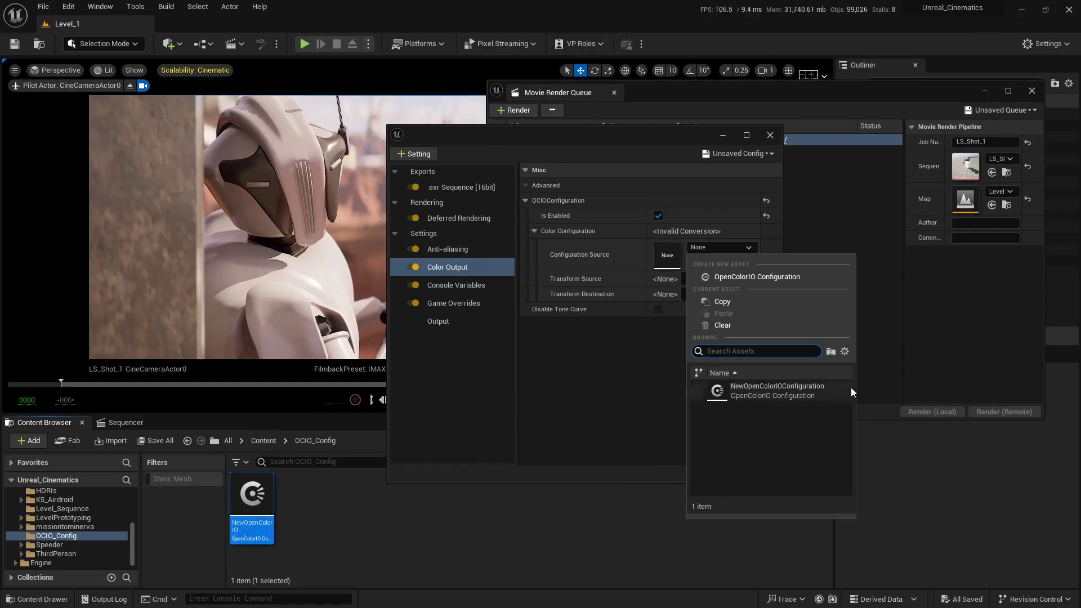
pyautogui.click(772, 392)
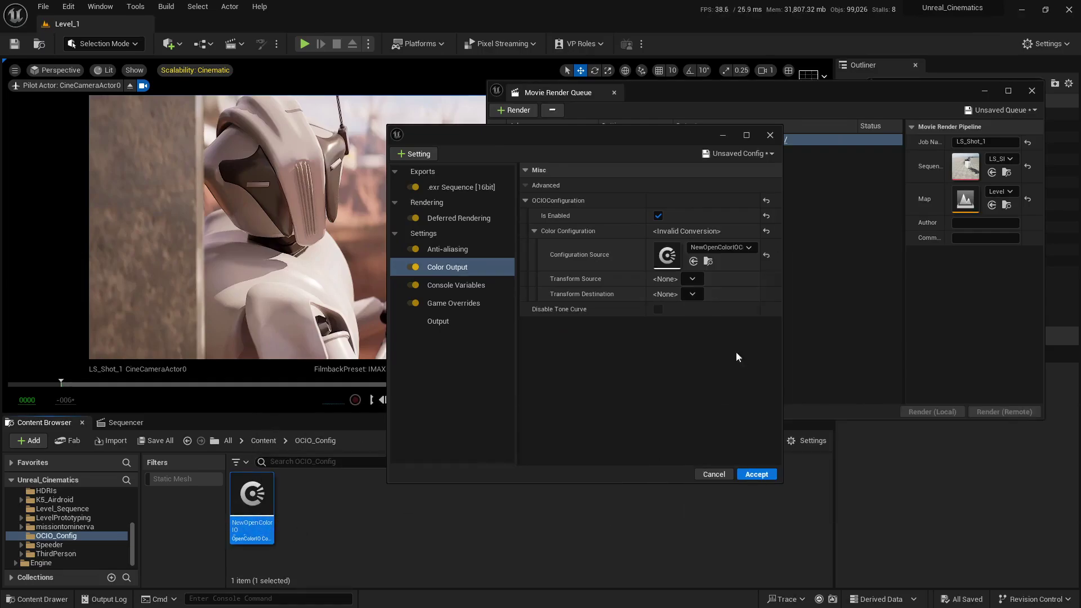
# Step: Set the color transform source to Utility - Linear - sRGB and its destination to ACES - ACEScg
pyautogui.click(693, 279)
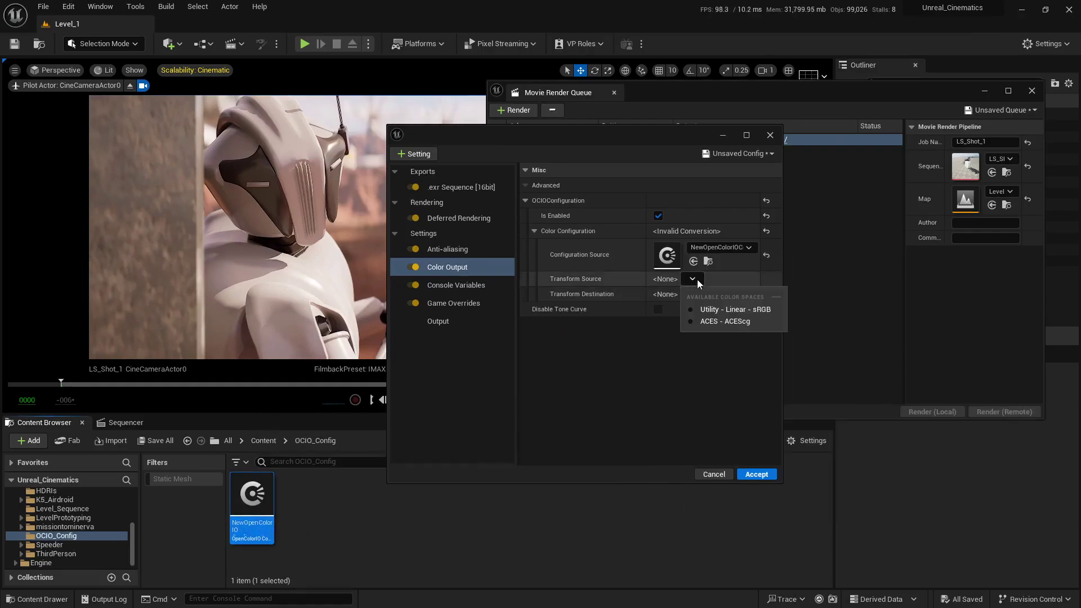
pyautogui.click(722, 309)
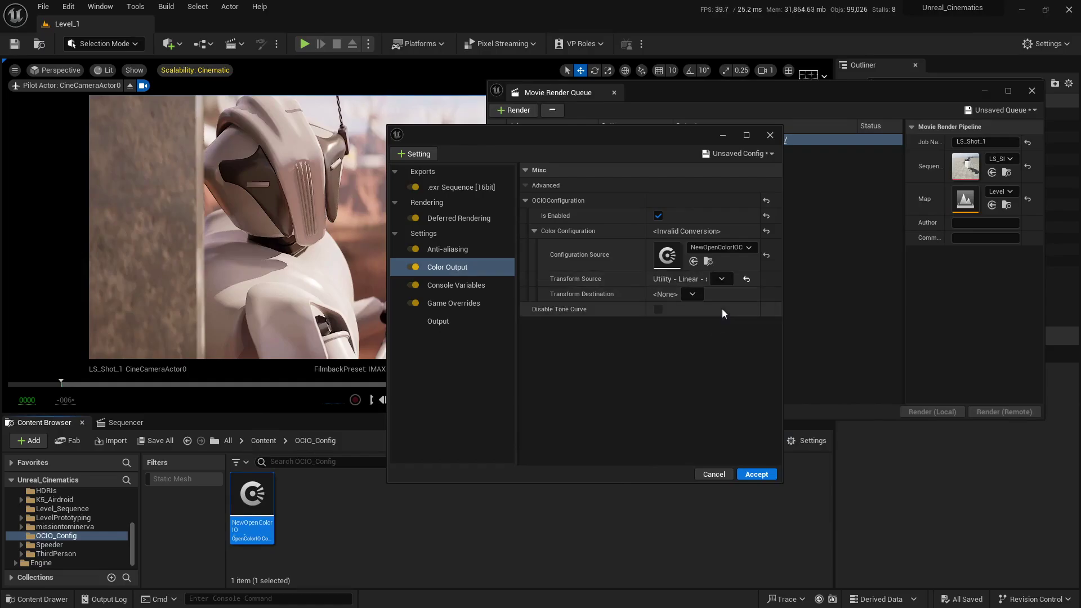
pyautogui.click(692, 294)
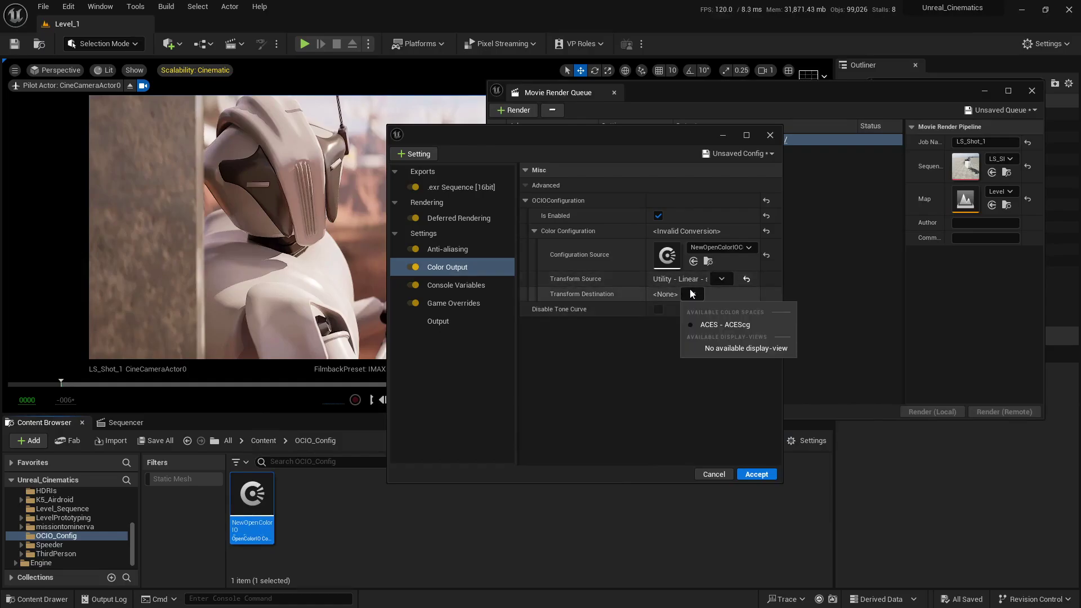
pyautogui.click(726, 325)
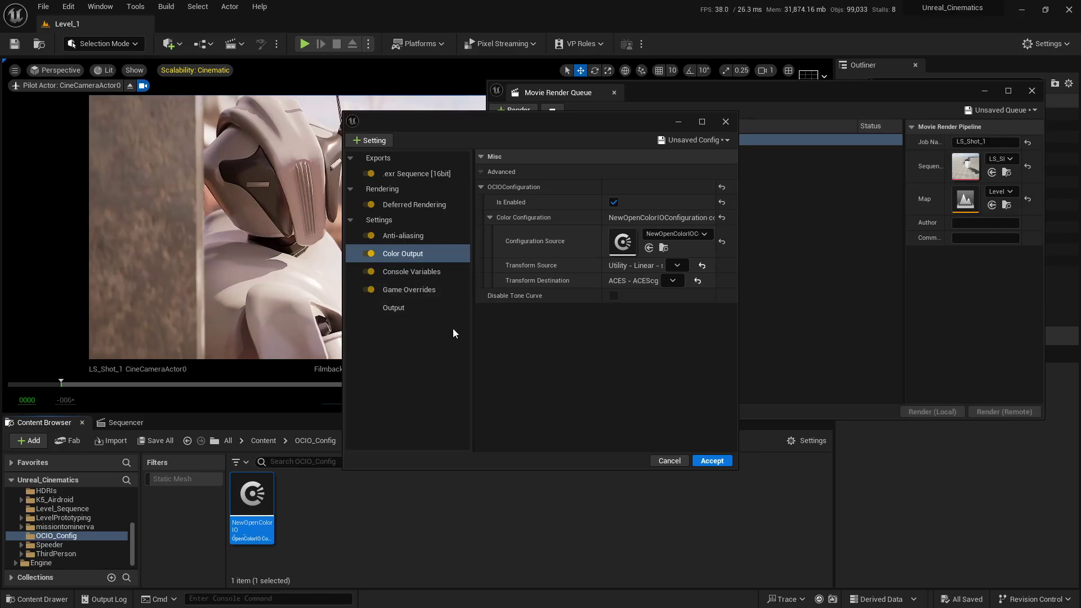
# Step: Start saving the render configuration as a preset and create a Render_Settings folder in Content for it
pyautogui.click(709, 143)
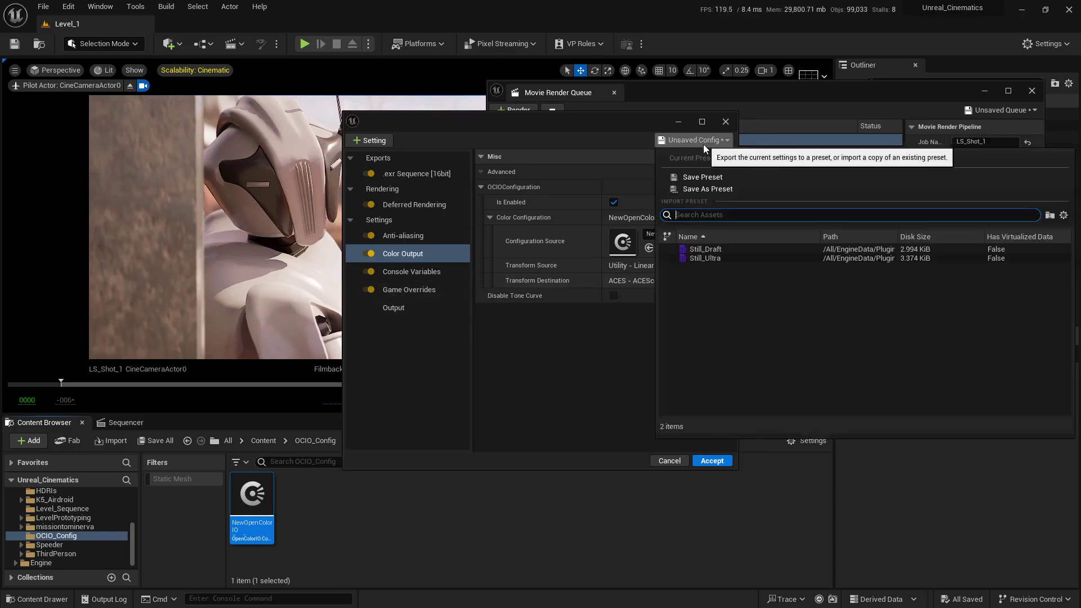
pyautogui.click(701, 176)
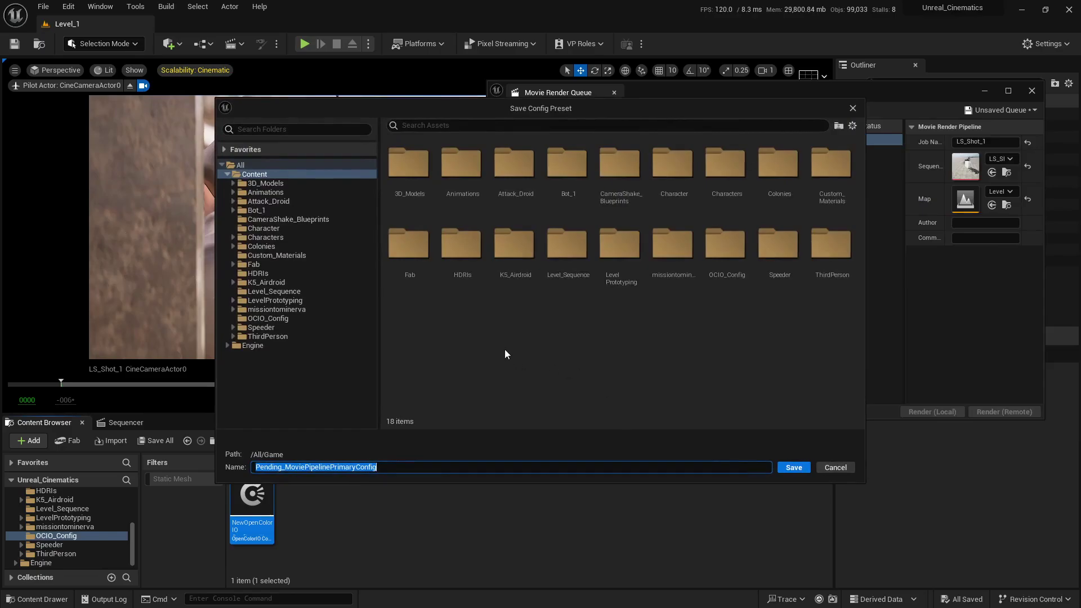
pyautogui.rightClick(465, 356)
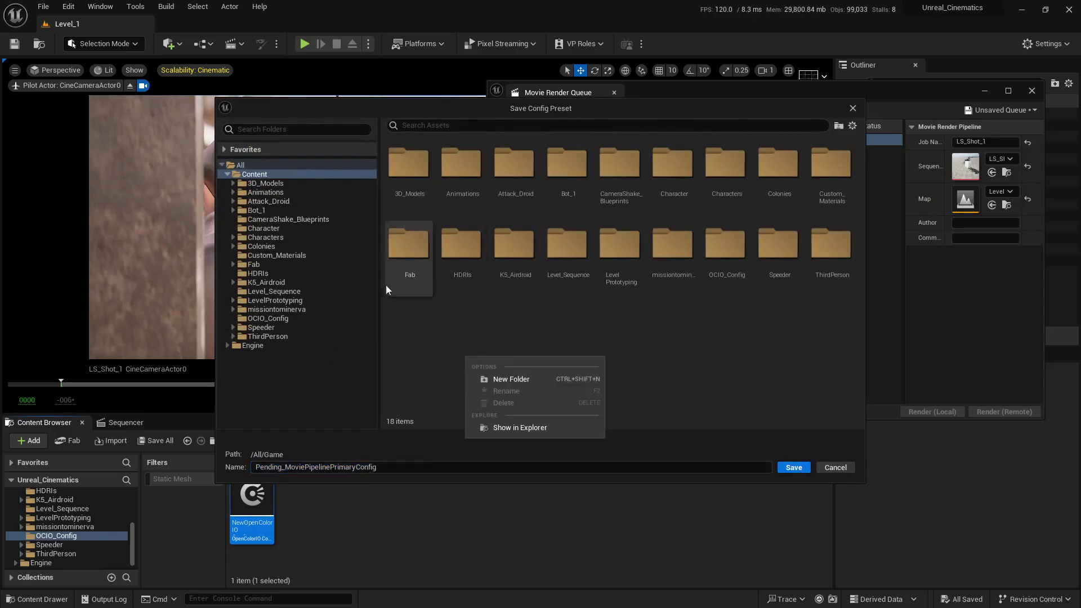
pyautogui.click(497, 379)
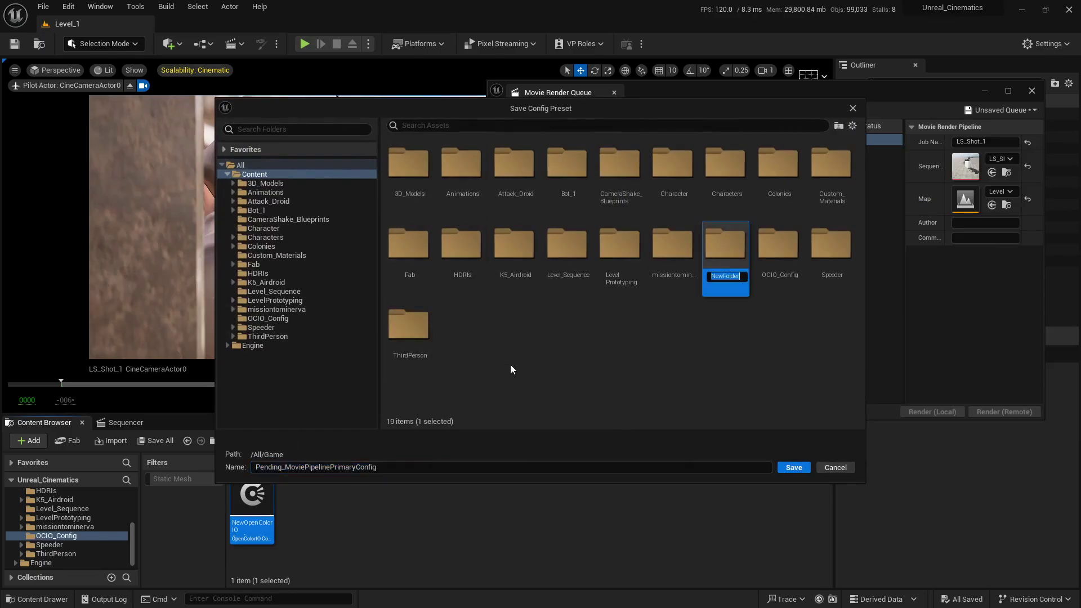
pyautogui.write('Render_Settings')
pyautogui.press('Return')
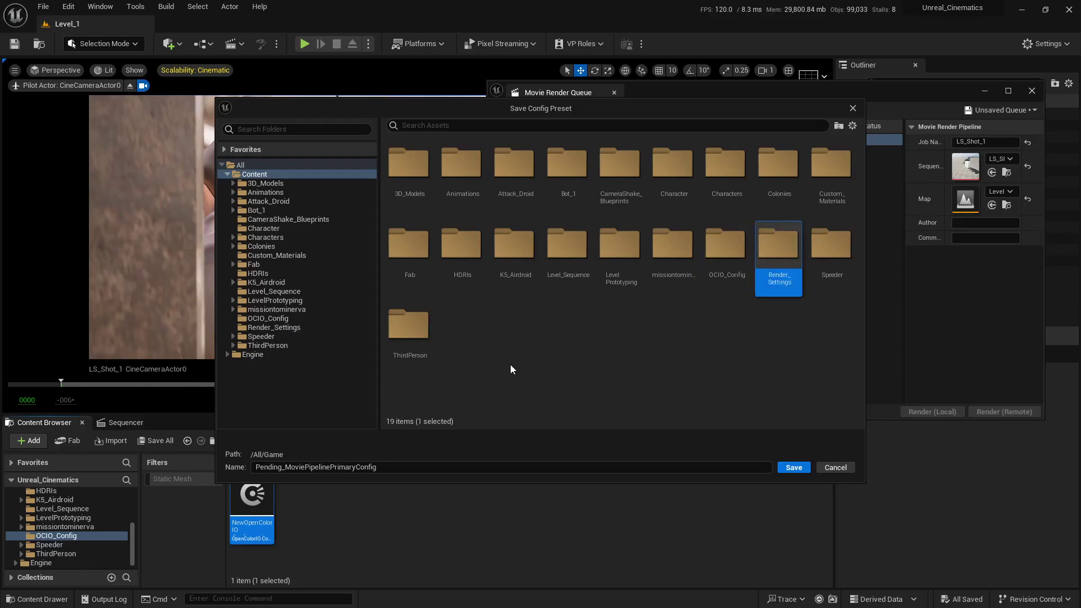
# Step: Save the configuration preset as Lumen inside the Render_Settings folder
pyautogui.doubleClick(777, 248)
pyautogui.moveTo(376, 466); pyautogui.dragTo(252, 467)
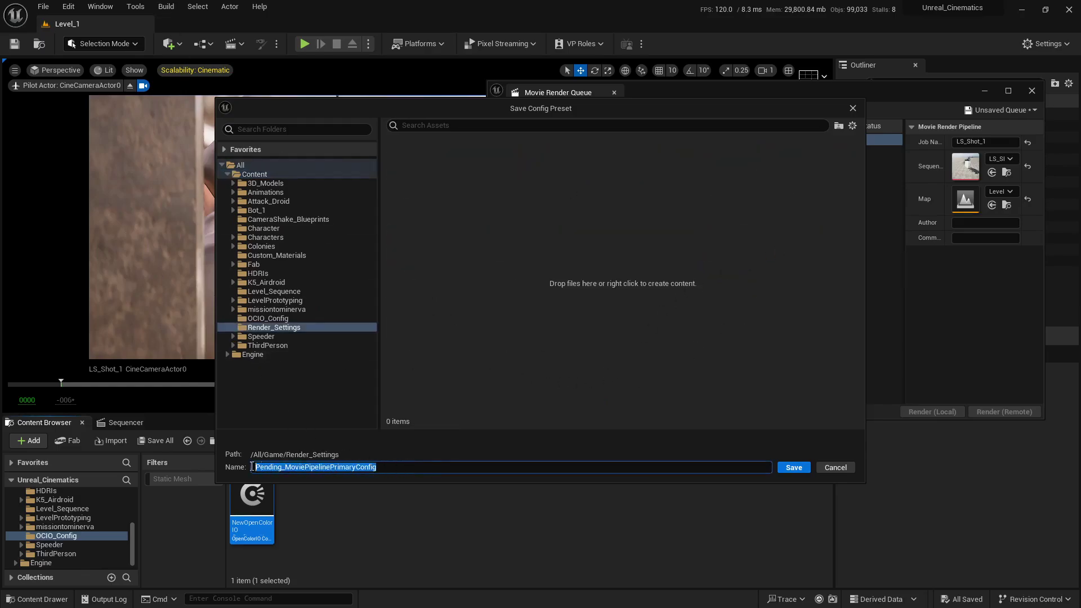
pyautogui.write('L')
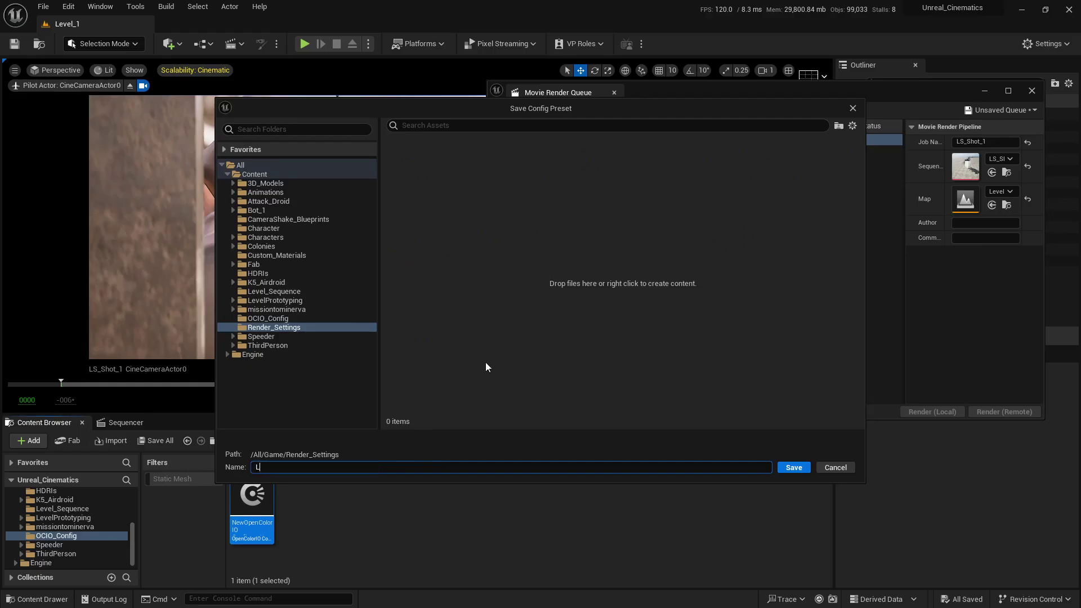
pyautogui.write('umen')
pyautogui.click(794, 467)
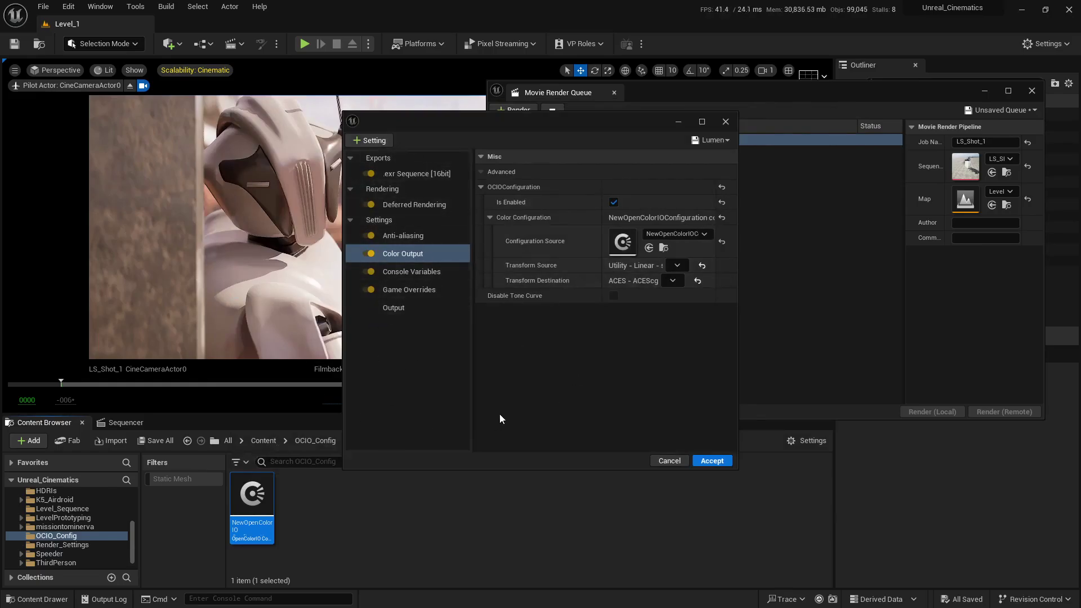
# Step: Load the Lumen preset, accept the render settings, and start a local render of LS_Shot_1
pyautogui.click(713, 141)
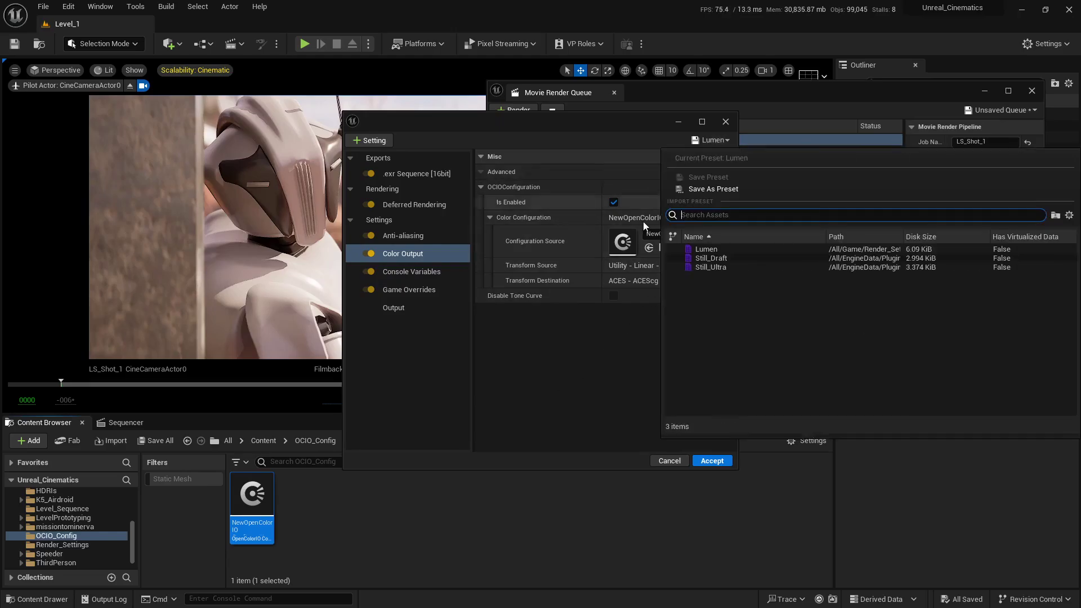
pyautogui.click(705, 250)
pyautogui.click(711, 461)
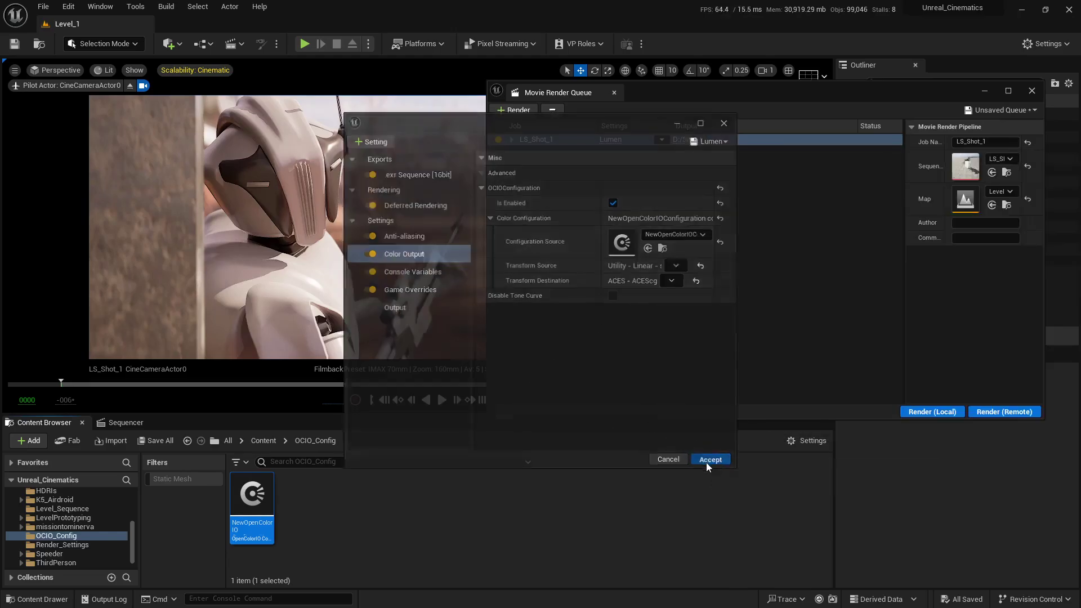
pyautogui.click(932, 412)
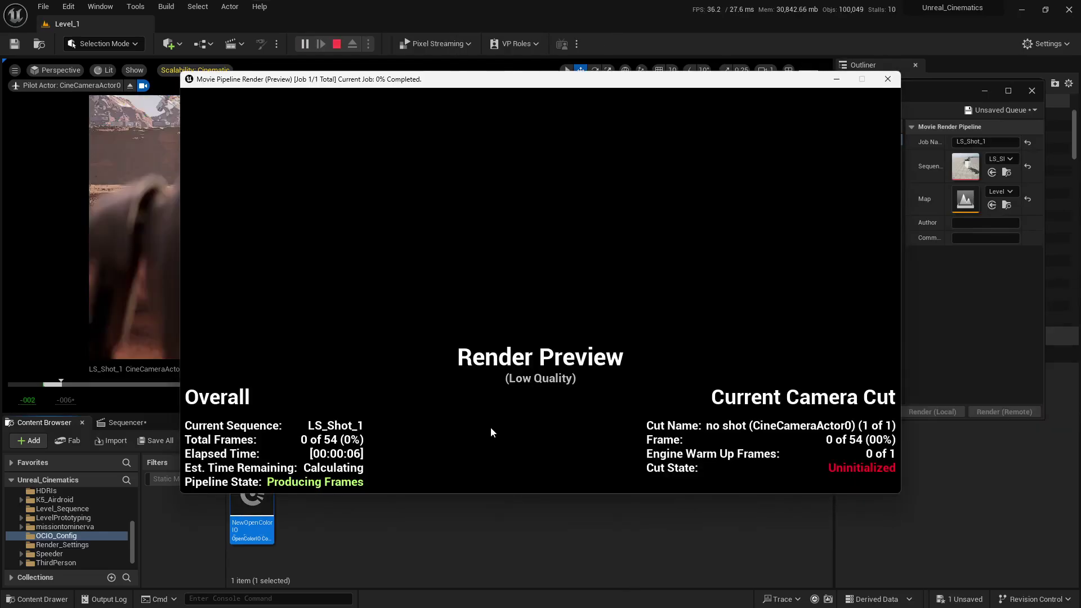